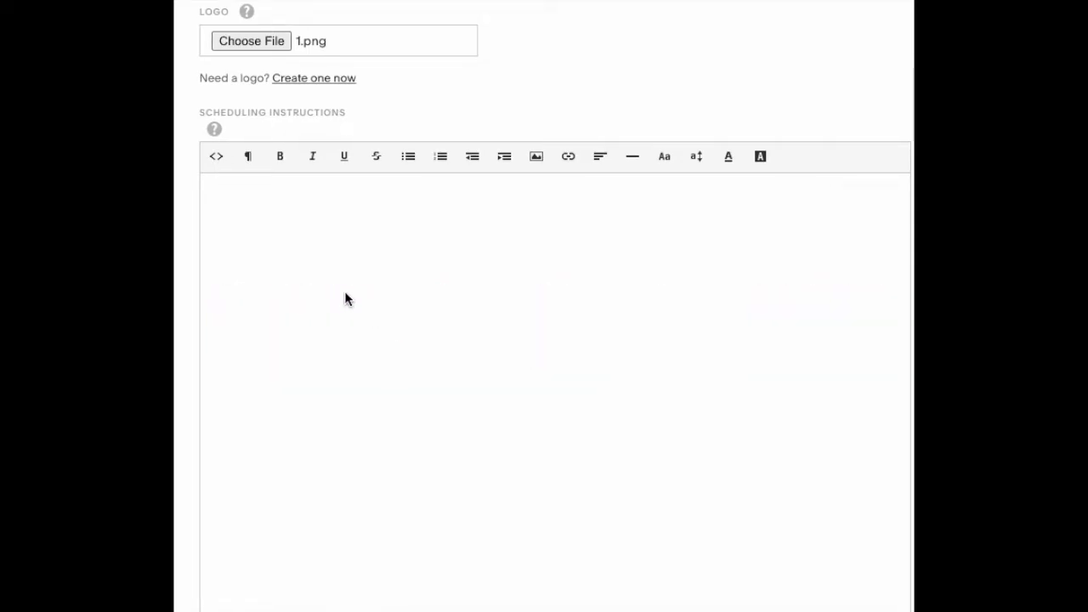
- Insert the image 1.png into the empty scheduling instructions box
{"action": "left_click", "coordinate": [375, 295]}
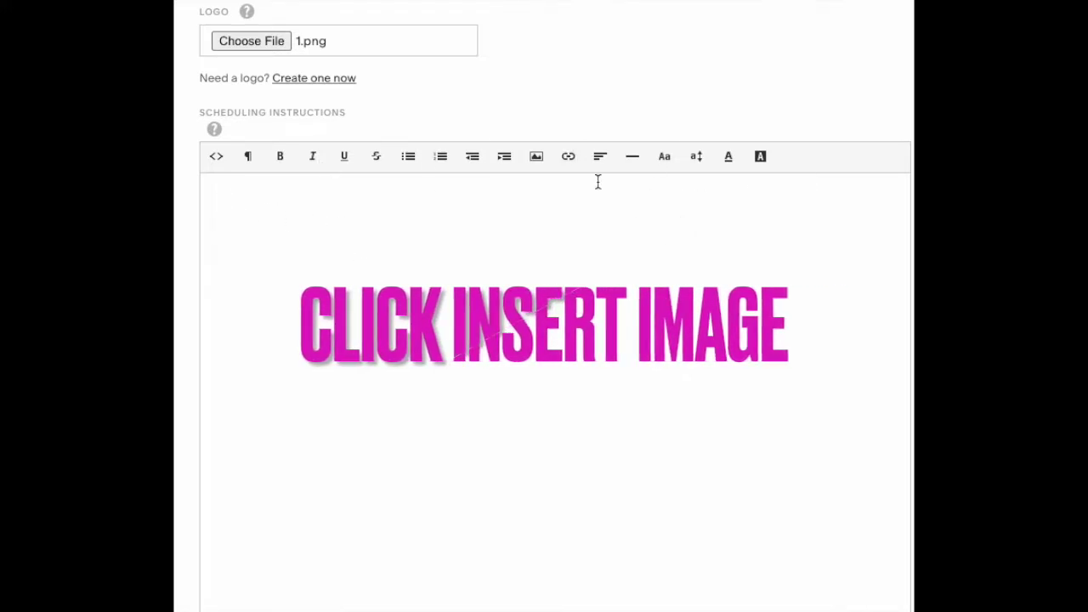
{"action": "left_click", "coordinate": [536, 158]}
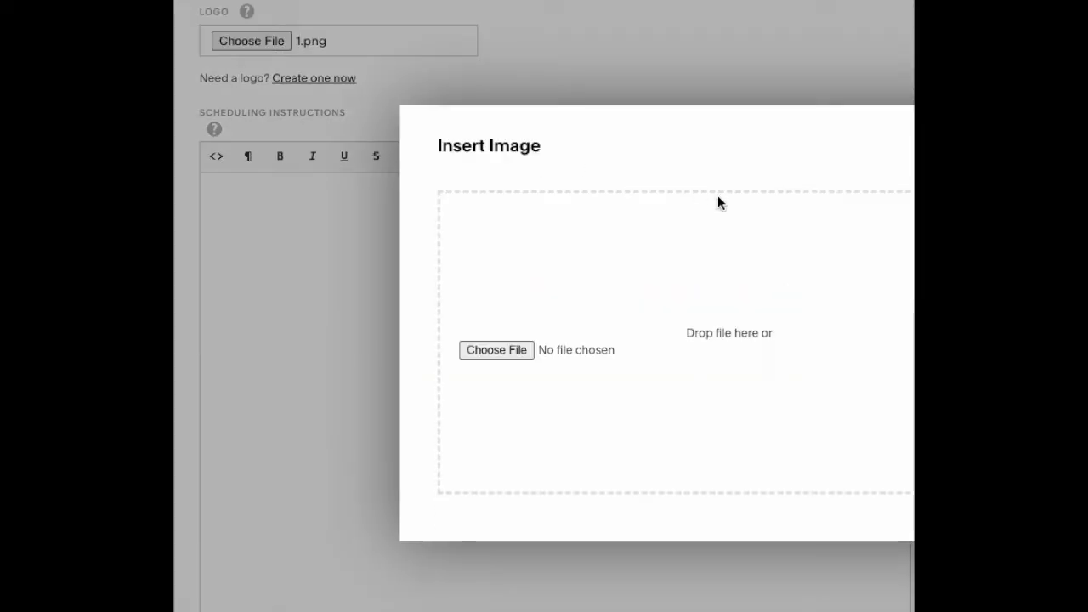
{"action": "left_click", "coordinate": [521, 352]}
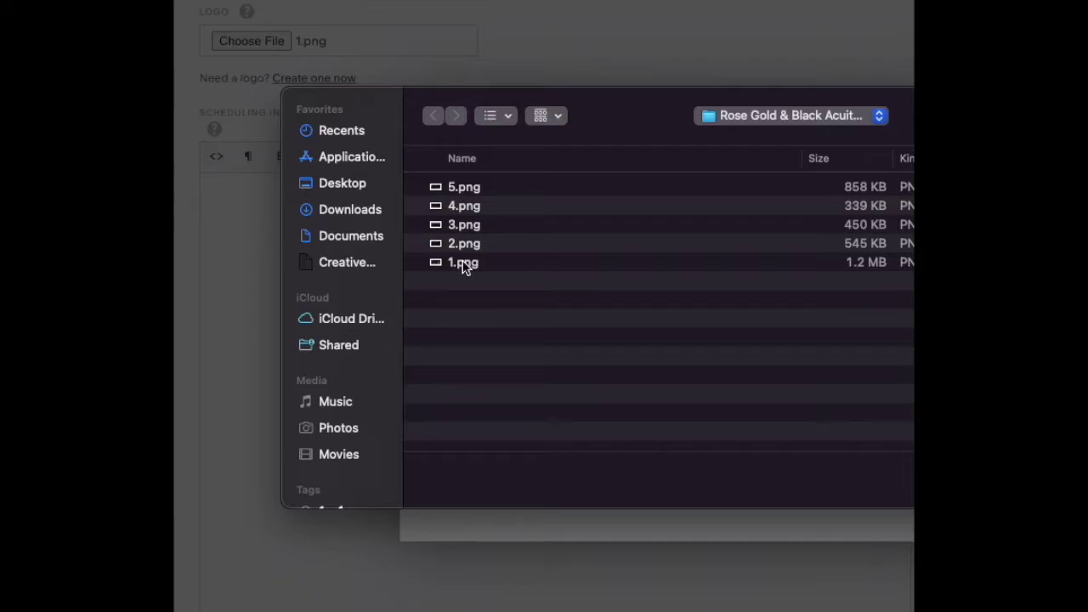
{"action": "left_click", "coordinate": [464, 267]}
{"action": "key", "text": "Return"}
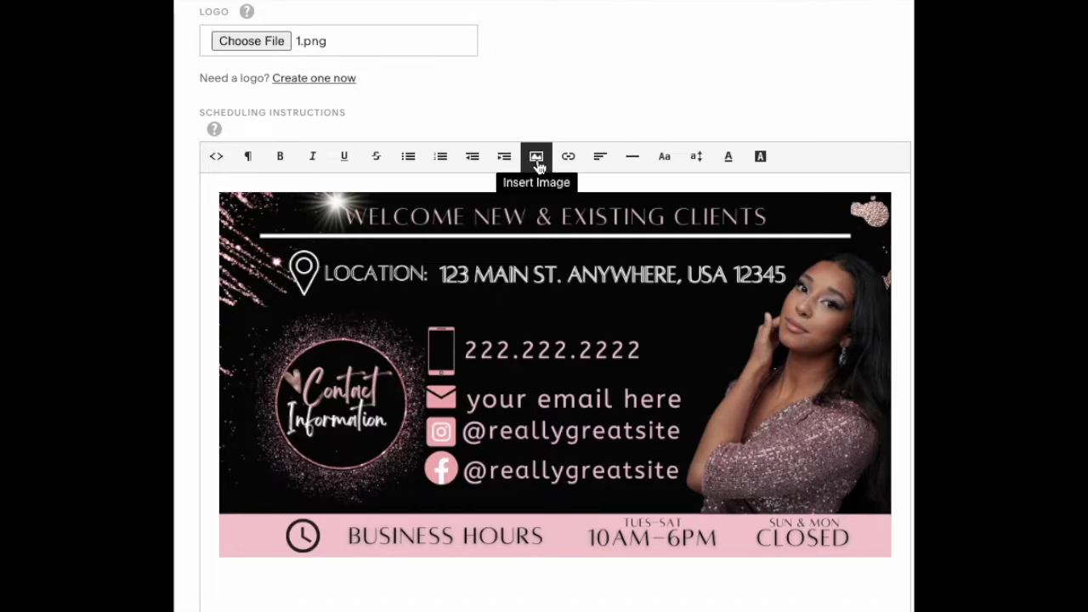
- Insert the image 2.png below the contact information banner in the scheduling instructions
{"action": "left_click", "coordinate": [536, 161]}
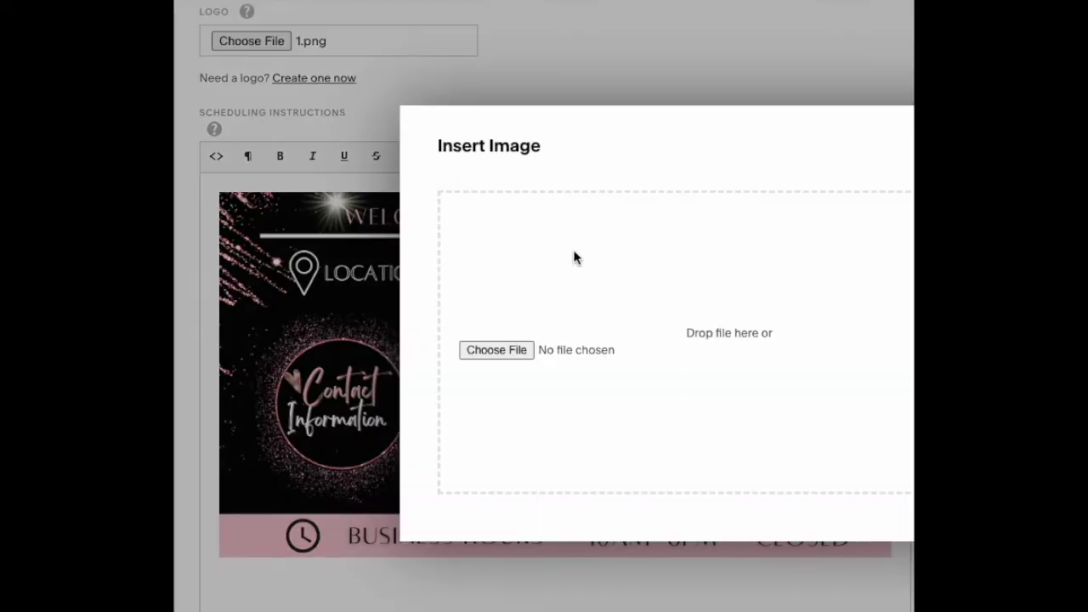
{"action": "left_click", "coordinate": [500, 349]}
{"action": "left_click", "coordinate": [459, 244]}
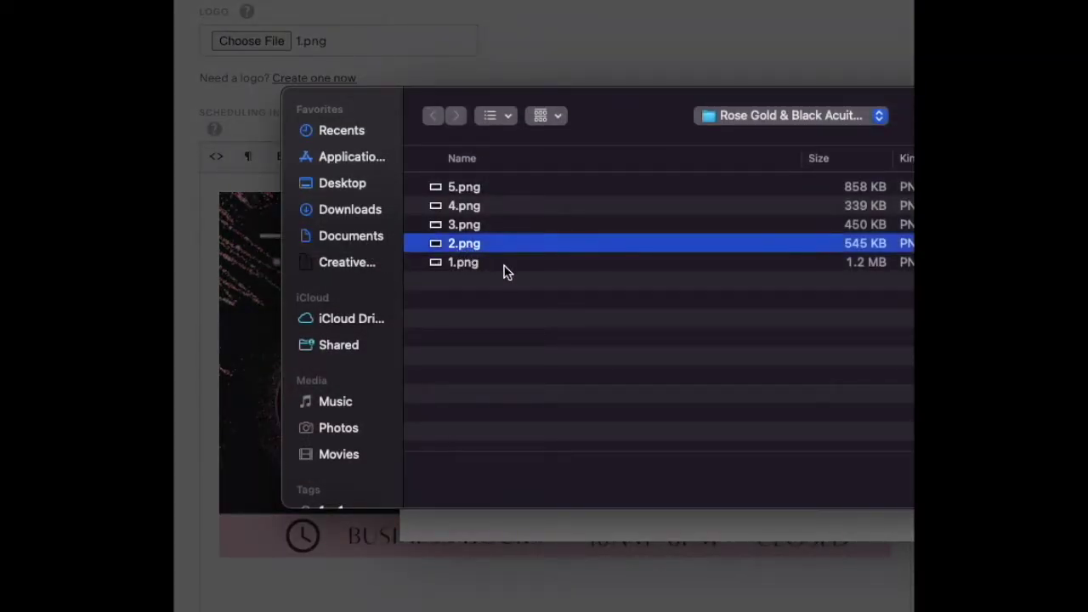
{"action": "key", "text": "Return"}
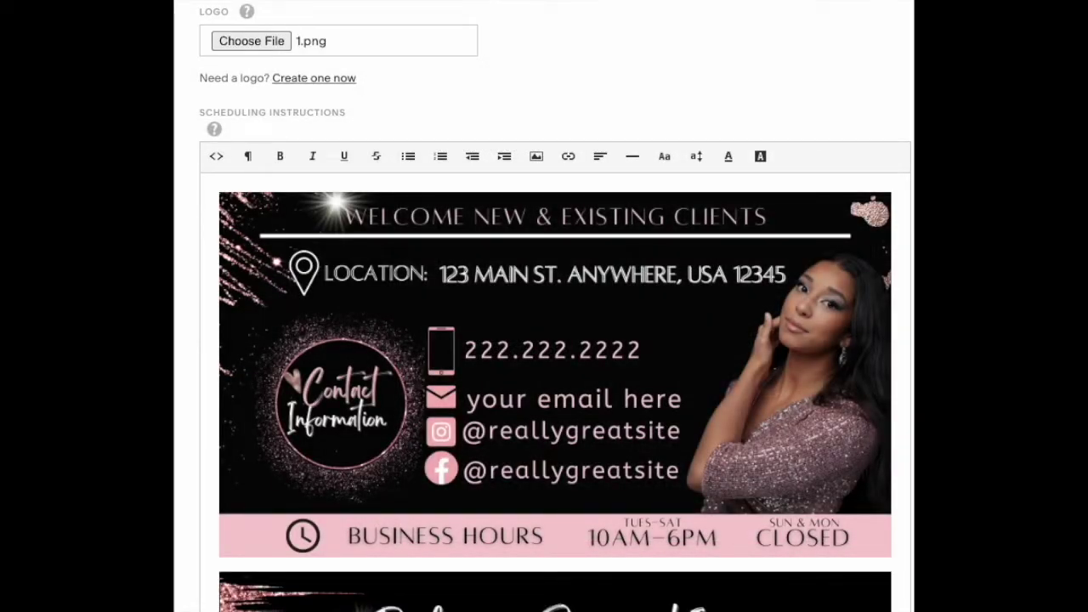
- Remove the blank gap between the contact information banner and the Booking & Payment Info banner
{"action": "left_click", "coordinate": [897, 545]}
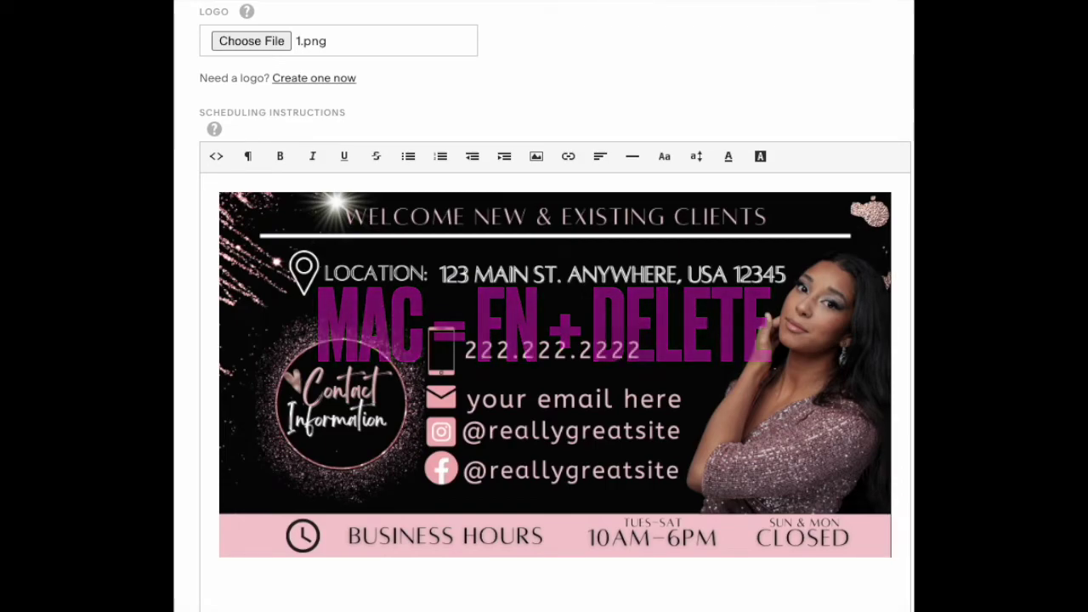
{"action": "key", "text": "Delete"}
- Examine how the contact information and Booking & Payment Info banners join in the scheduling instructions
{"action": "scroll", "coordinate": [634, 459], "scroll_direction": "up", "scroll_amount": 1}
{"action": "scroll", "coordinate": [634, 460], "scroll_direction": "down", "scroll_amount": 3}
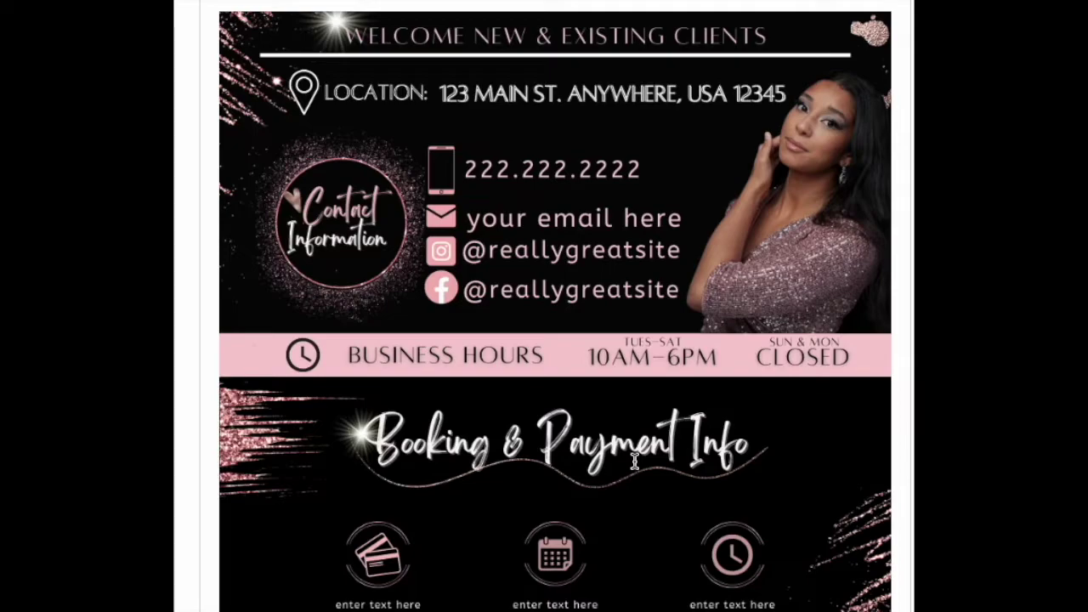
{"action": "scroll", "coordinate": [697, 454], "scroll_direction": "down", "scroll_amount": 2}
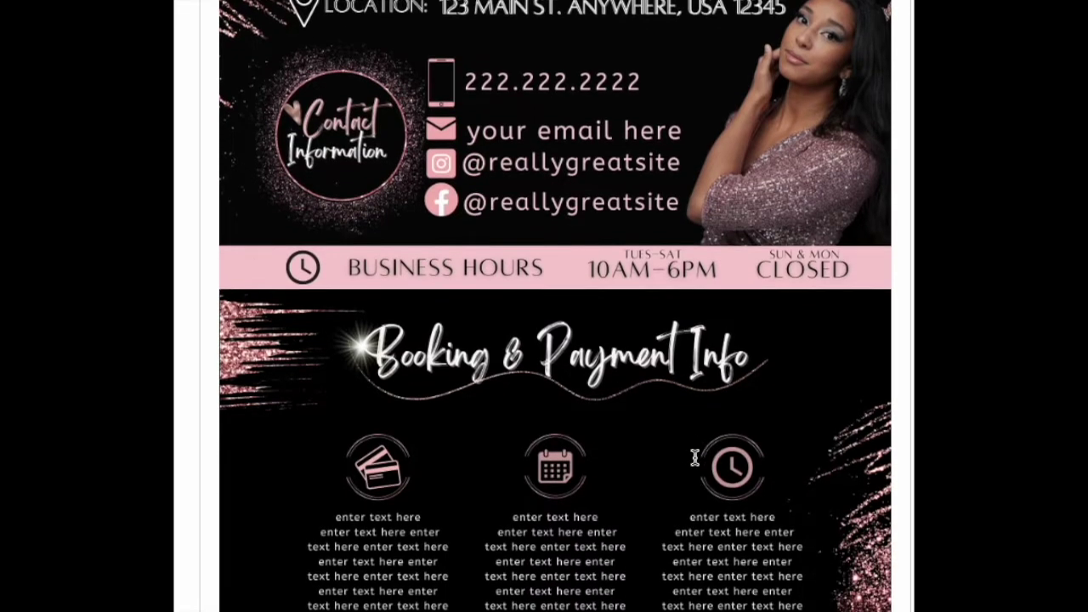
{"action": "scroll", "coordinate": [694, 456], "scroll_direction": "up", "scroll_amount": 1}
{"action": "scroll", "coordinate": [555, 306], "scroll_direction": "down", "scroll_amount": 2}
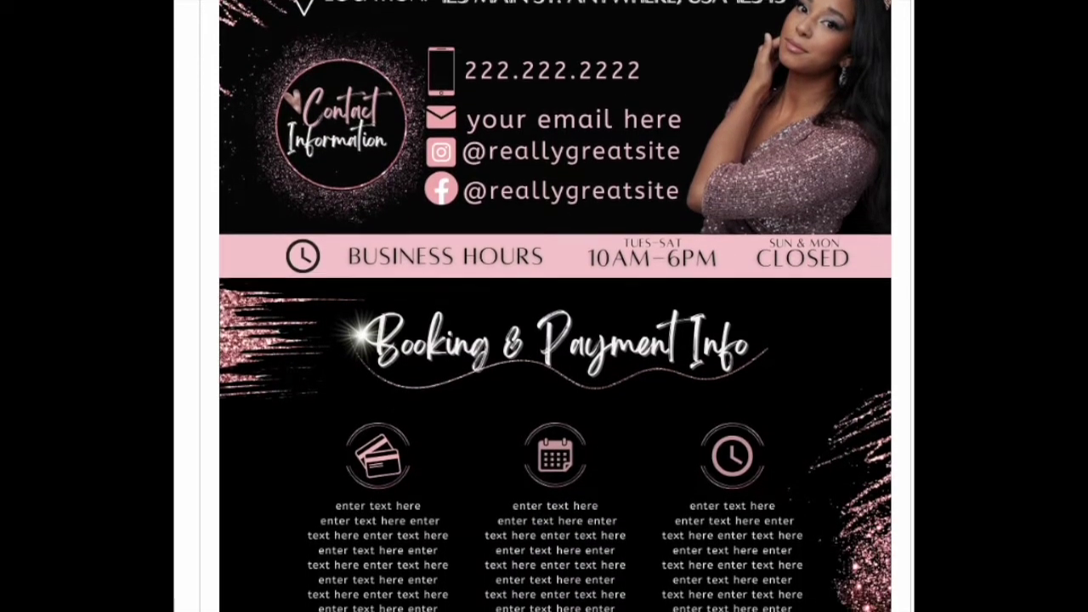
{"action": "scroll", "coordinate": [555, 306], "scroll_direction": "up", "scroll_amount": 1}
{"action": "scroll", "coordinate": [555, 306], "scroll_direction": "down", "scroll_amount": 1}
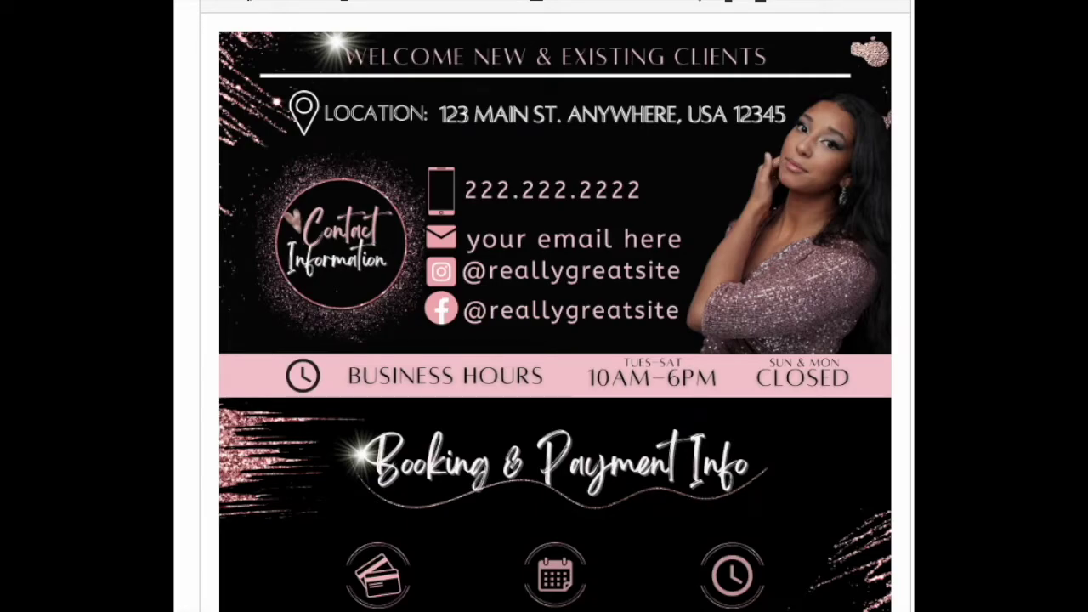
{"action": "scroll", "coordinate": [884, 259], "scroll_direction": "down", "scroll_amount": 2}
{"action": "scroll", "coordinate": [555, 306], "scroll_direction": "up", "scroll_amount": 2}
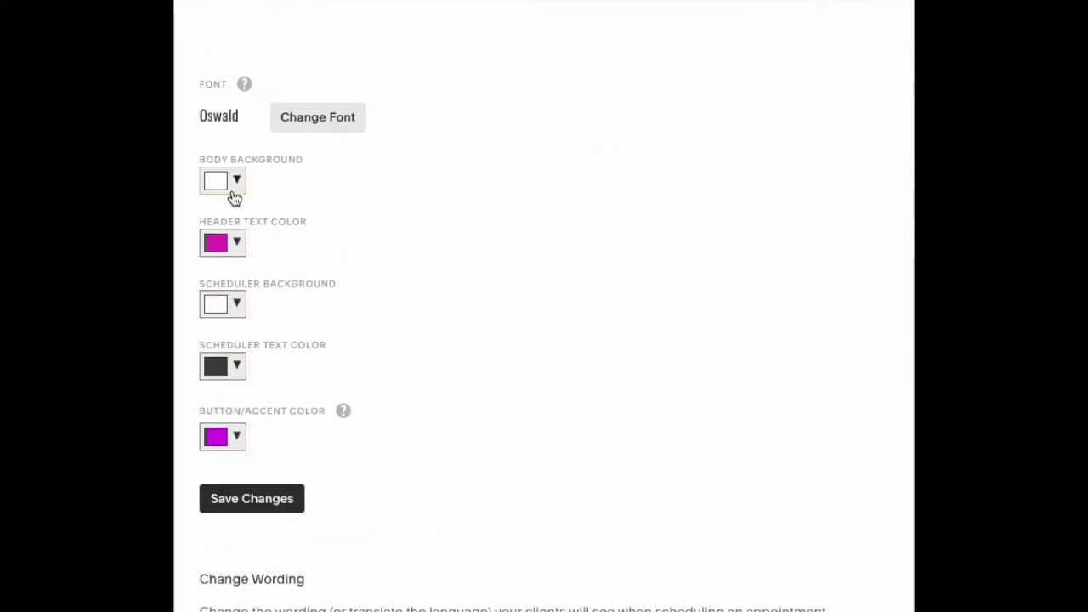
- Set the body background to dark grey and review the banners in the client's scheduling page preview
{"action": "left_click", "coordinate": [237, 181]}
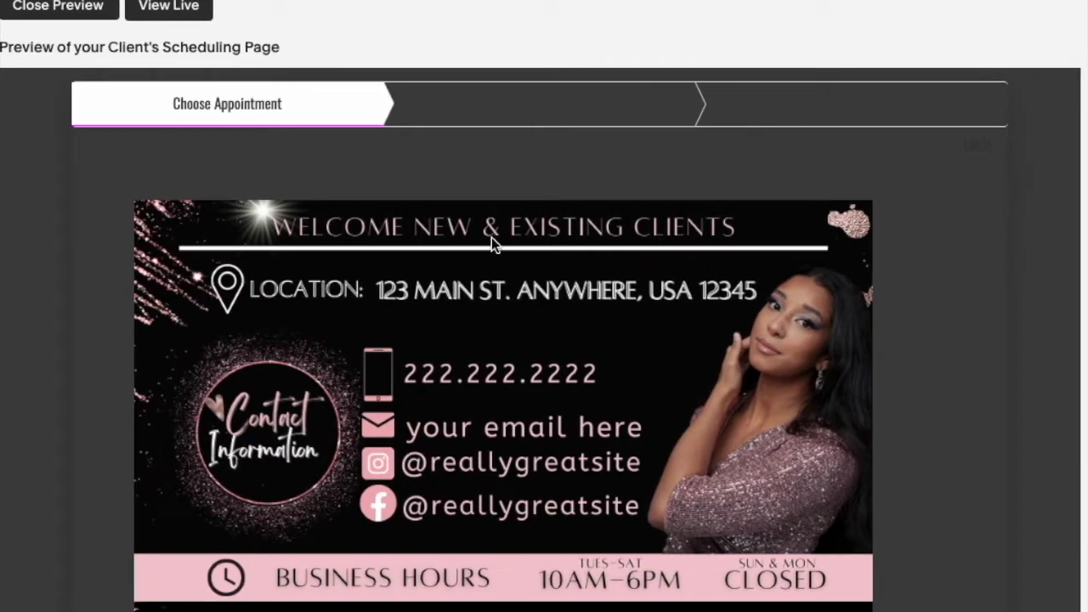
{"action": "scroll", "coordinate": [491, 238], "scroll_direction": "down", "scroll_amount": 2}
{"action": "scroll", "coordinate": [491, 238], "scroll_direction": "down", "scroll_amount": 5}
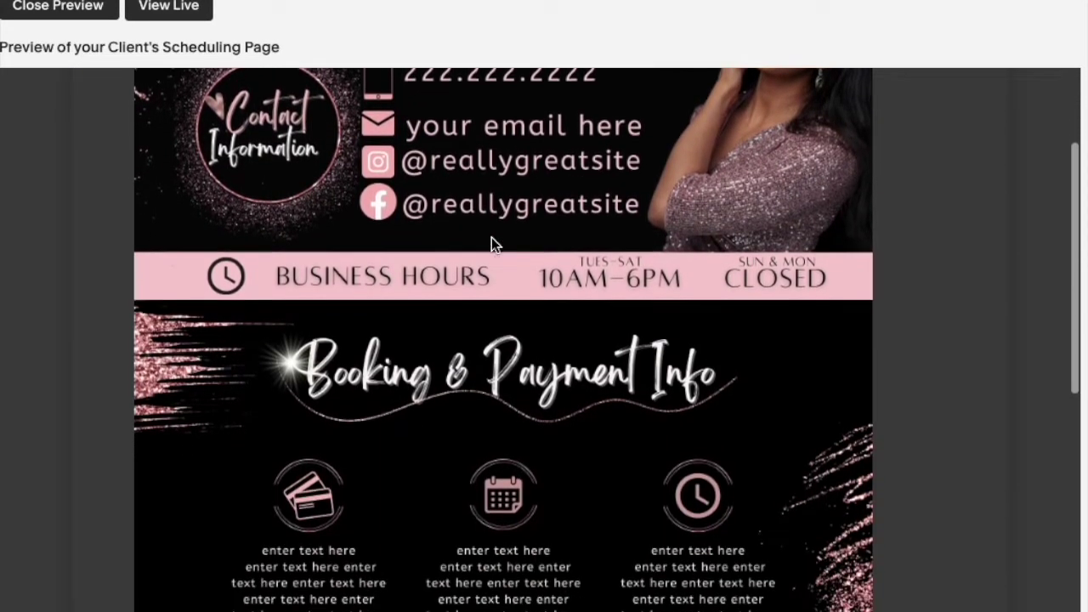
{"action": "scroll", "coordinate": [492, 237], "scroll_direction": "up", "scroll_amount": 3}
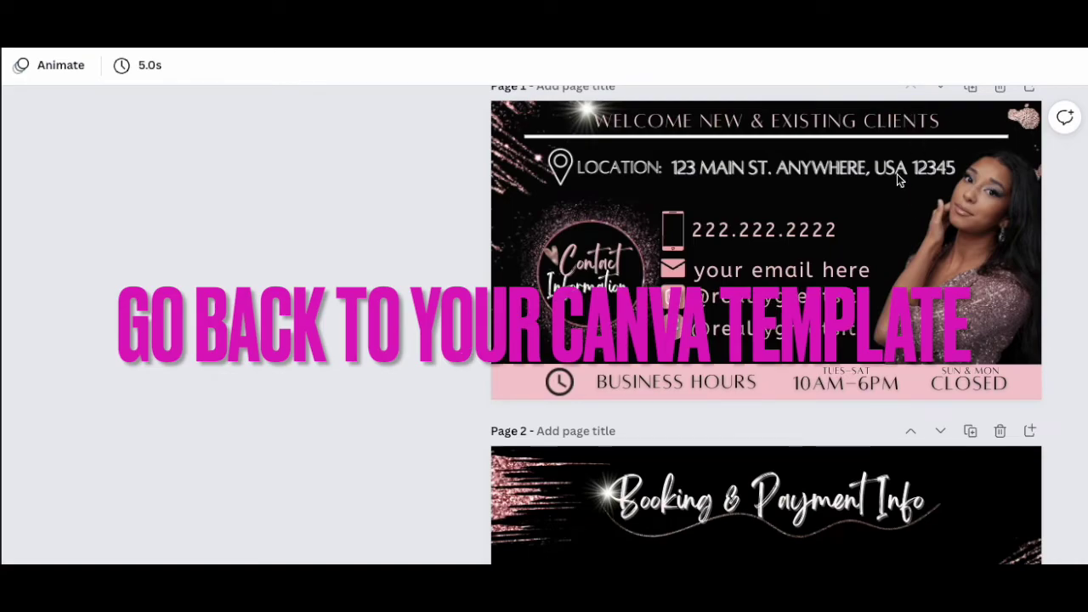
- Switch to the Canva template and look up the hex code of its black among the document colors, using page 1's contact icons
{"action": "scroll", "coordinate": [898, 176], "scroll_direction": "up", "scroll_amount": 1}
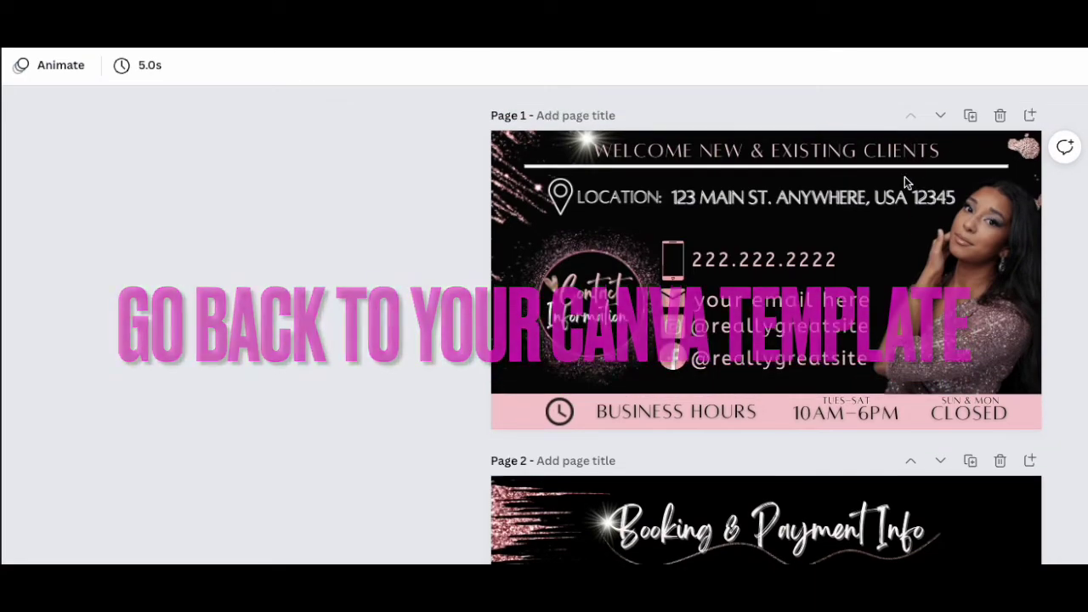
{"action": "left_click", "coordinate": [624, 261]}
{"action": "left_click", "coordinate": [742, 226]}
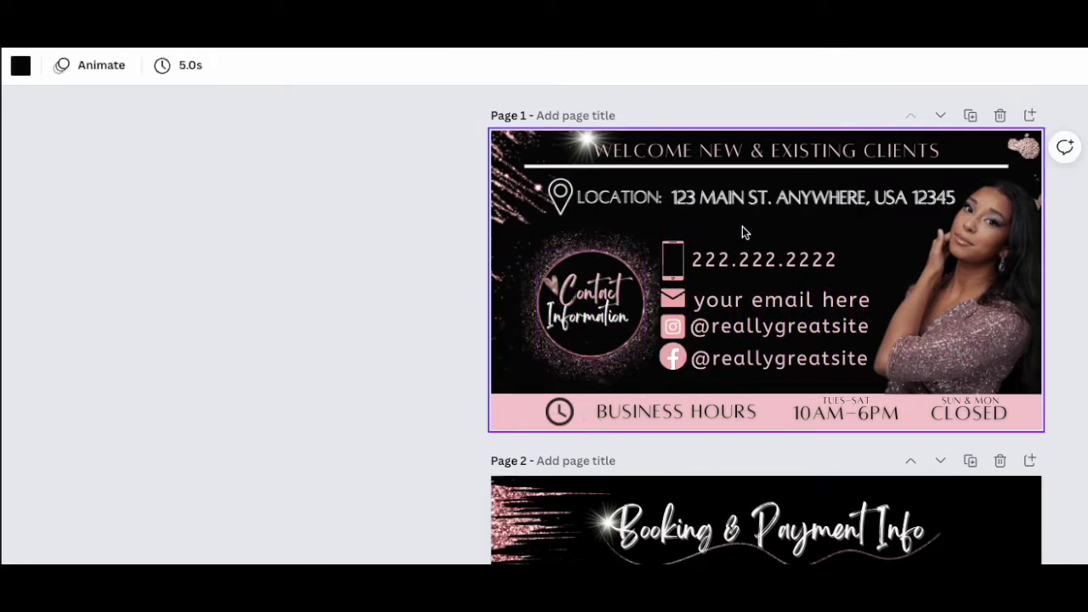
{"action": "left_click", "coordinate": [679, 255]}
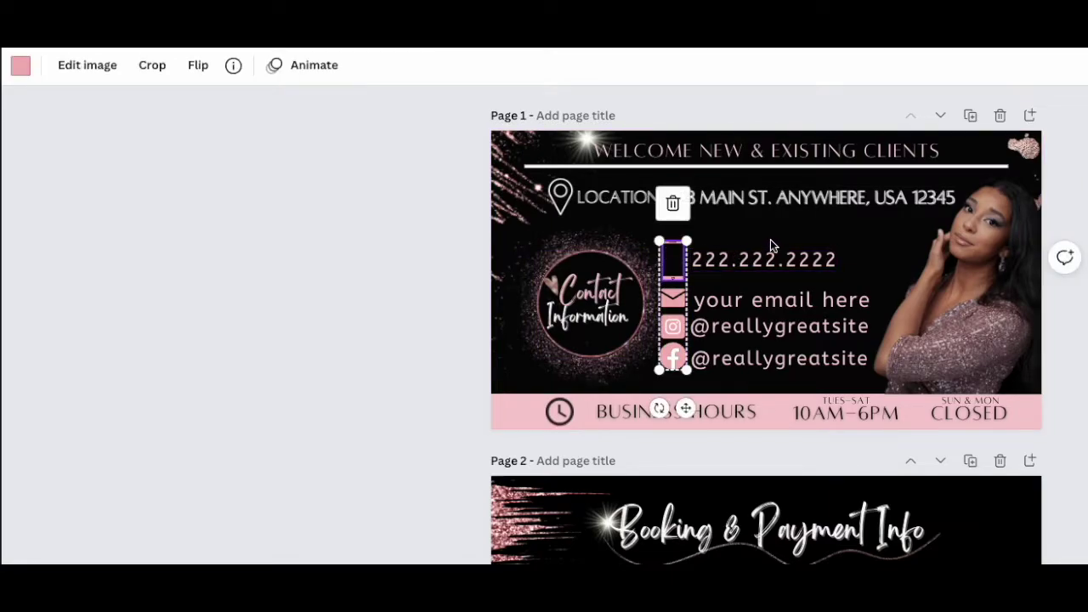
{"action": "left_click", "coordinate": [19, 67]}
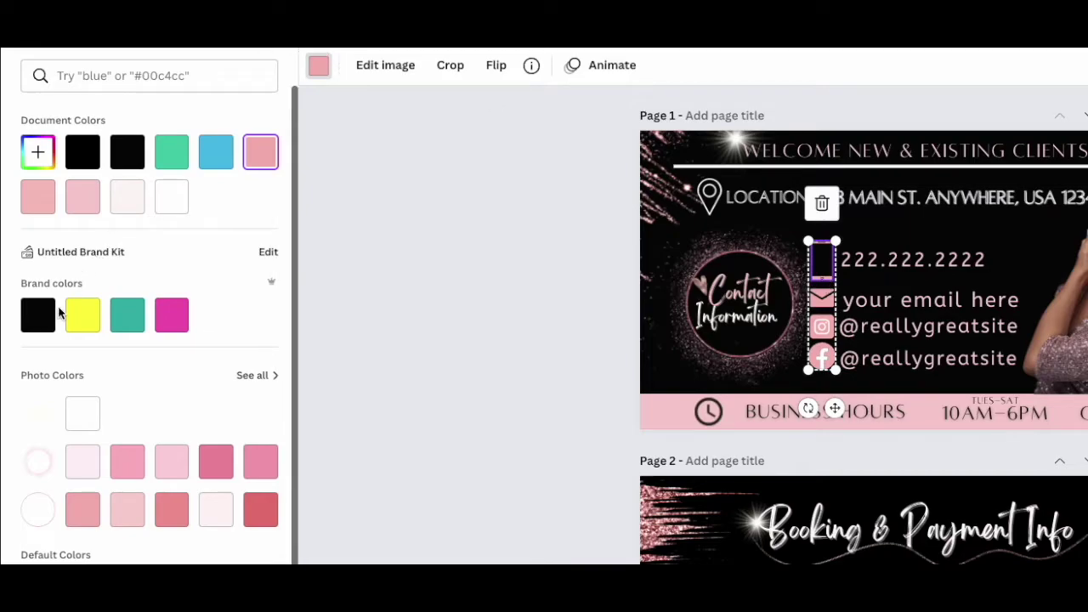
{"action": "mouse_move", "coordinate": [83, 151]}
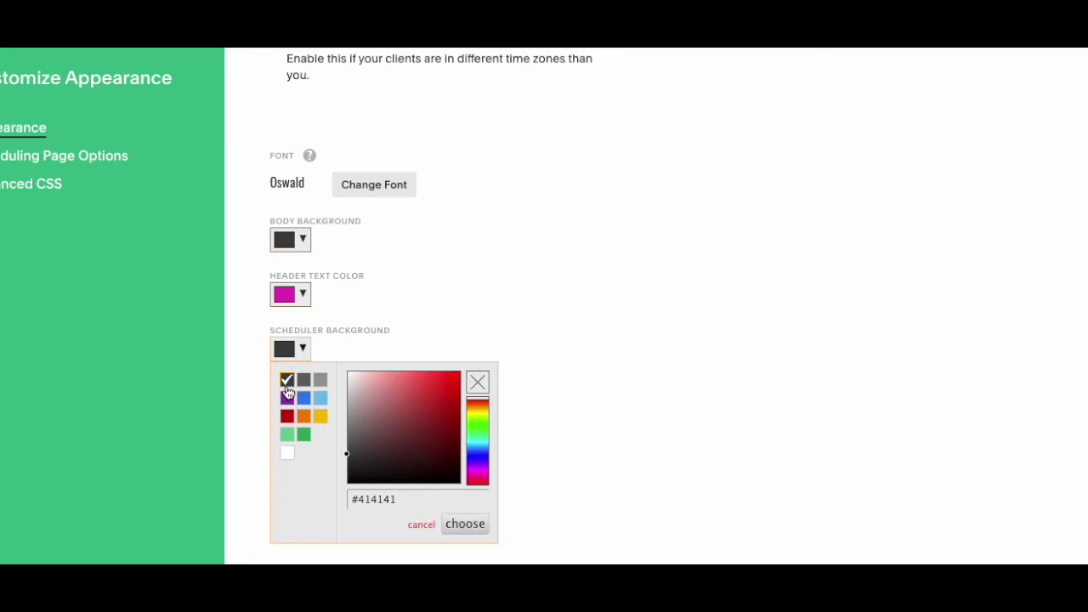
- Back in Acuity Scheduling's appearance settings, set the scheduler background color to #000000
{"action": "left_click", "coordinate": [393, 499]}
{"action": "key", "text": "BackSpace"}
{"action": "key", "text": "BackSpace"}
{"action": "key", "text": "BackSpace"}
{"action": "key", "text": "BackSpace"}
{"action": "key", "text": "BackSpace"}
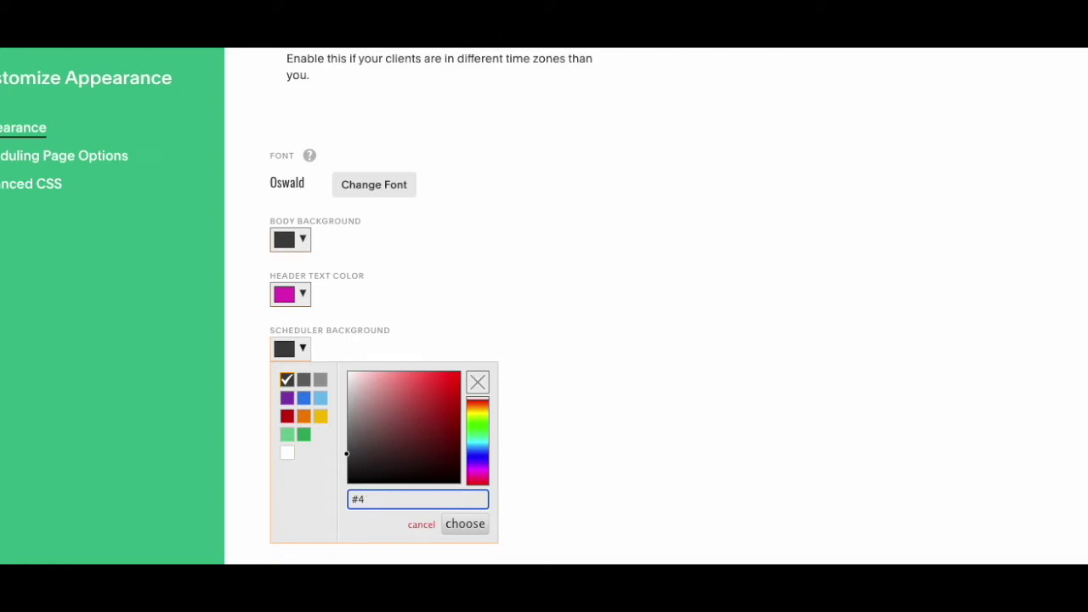
{"action": "type", "text": "0"}
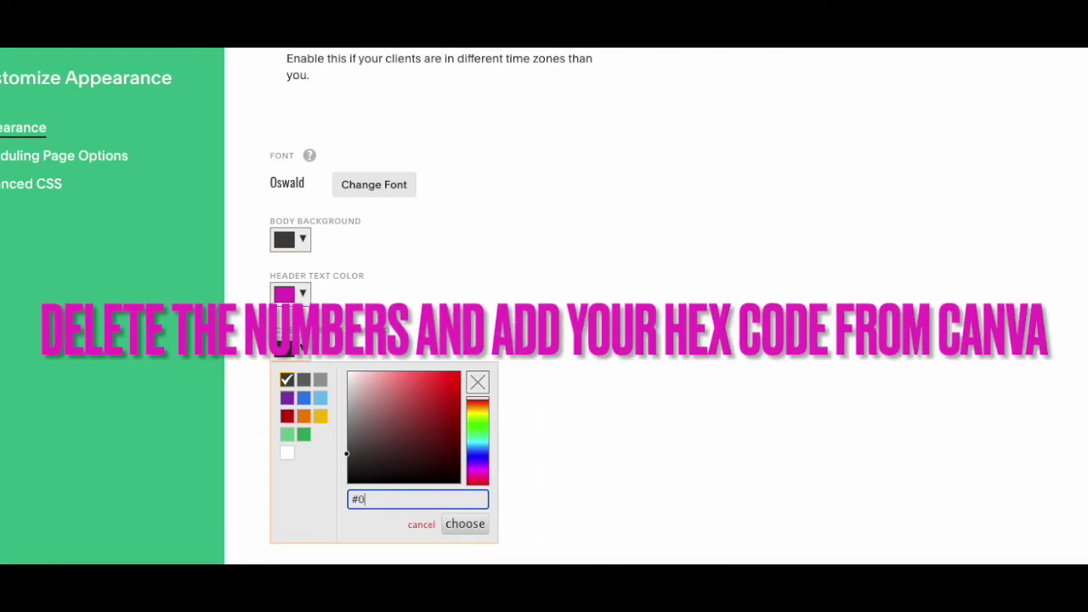
{"action": "type", "text": "000000"}
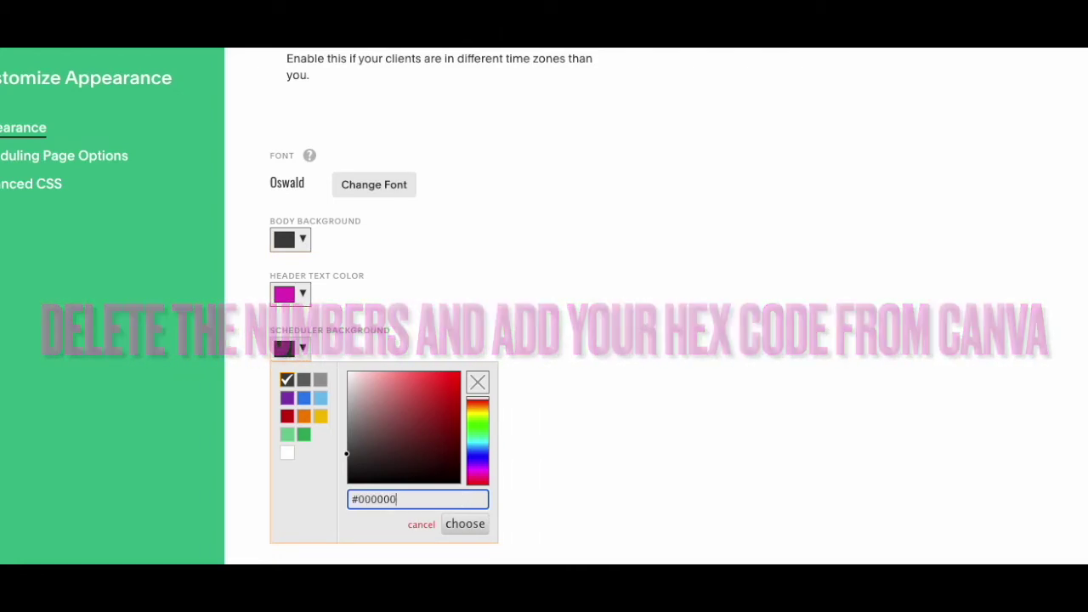
{"action": "left_click", "coordinate": [468, 524]}
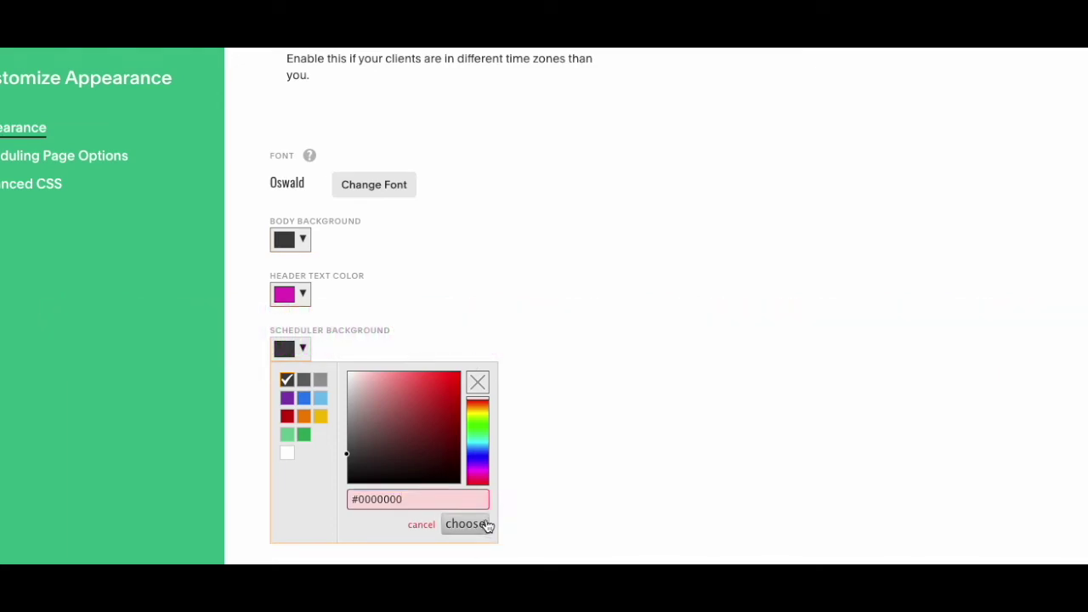
{"action": "left_click", "coordinate": [431, 500]}
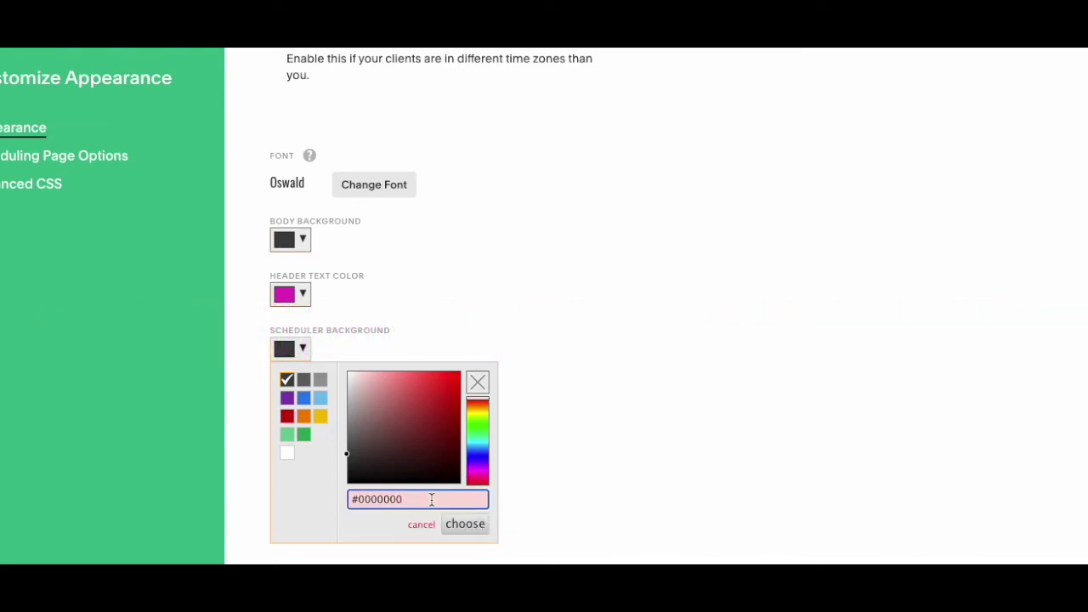
{"action": "key", "text": "BackSpace"}
{"action": "left_click", "coordinate": [463, 525]}
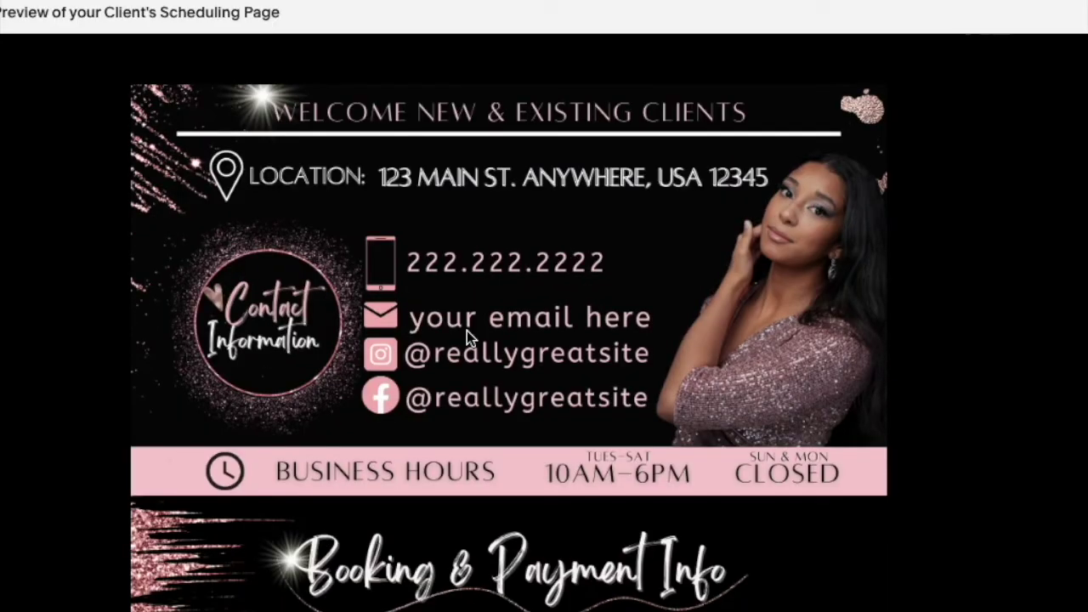
- Check how the banners blend into the background in the client's scheduling page preview
{"action": "scroll", "coordinate": [466, 332], "scroll_direction": "down", "scroll_amount": 1}
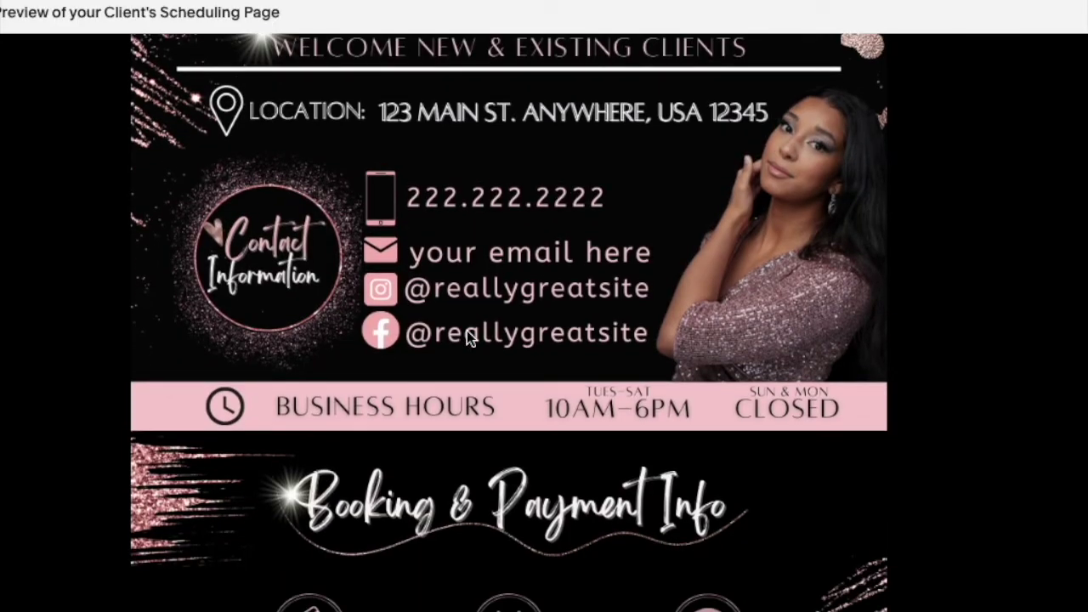
{"action": "scroll", "coordinate": [467, 331], "scroll_direction": "up", "scroll_amount": 1}
{"action": "scroll", "coordinate": [467, 331], "scroll_direction": "down", "scroll_amount": 1}
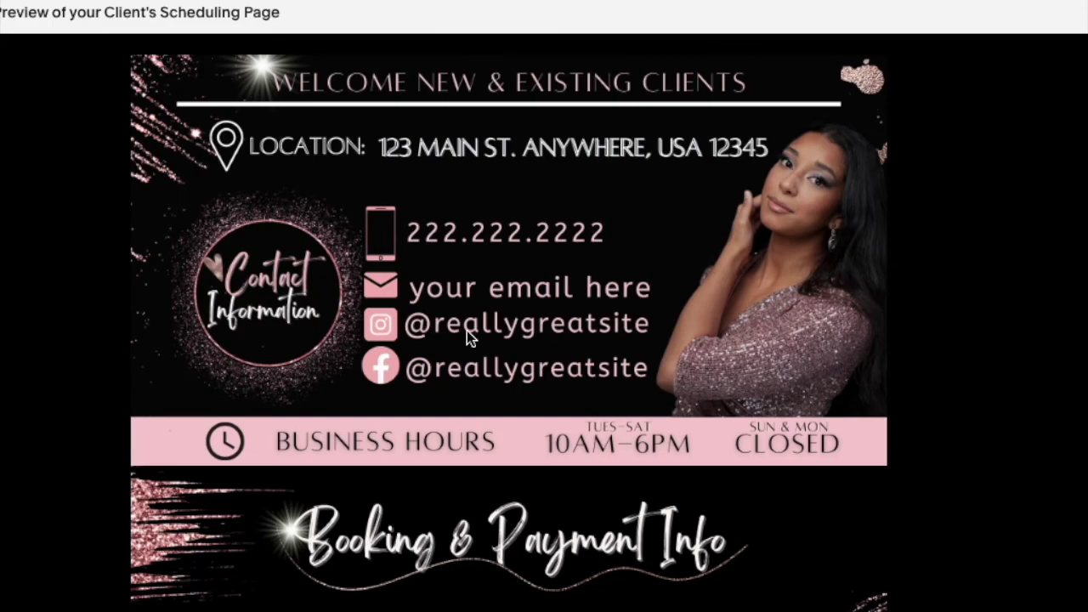
{"action": "scroll", "coordinate": [466, 331], "scroll_direction": "down", "scroll_amount": 2}
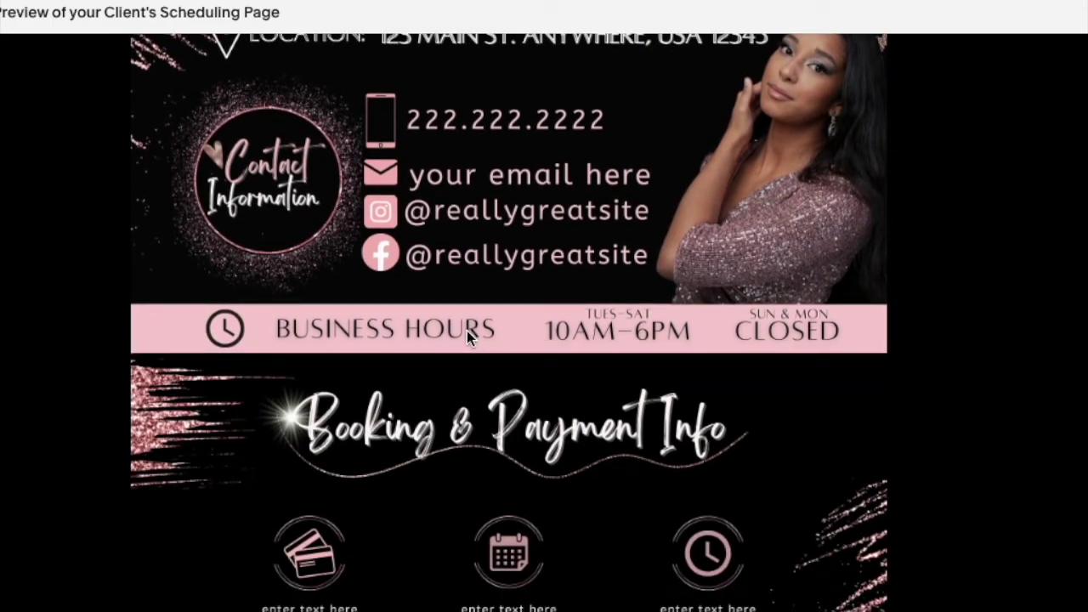